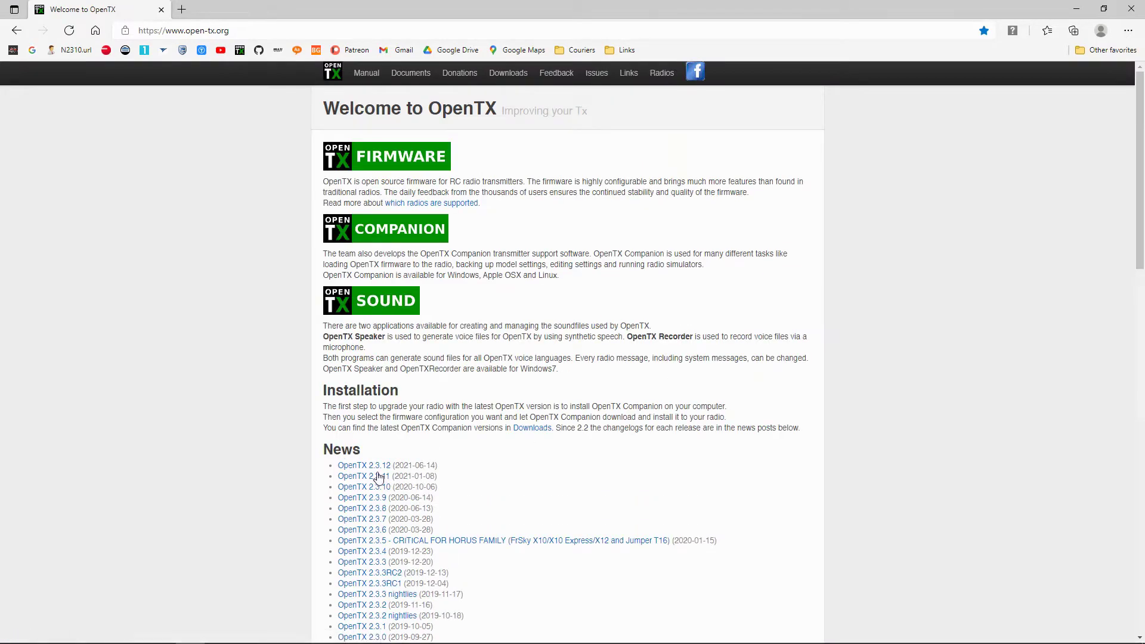
# - From the OpenTX 2.3.12 release notes, download sdcard-128x64-2.3V0038.zip from the opentx-t8 SD card folder
pyautogui.scroll(-2, 375, 471)
pyautogui.click(370, 350)
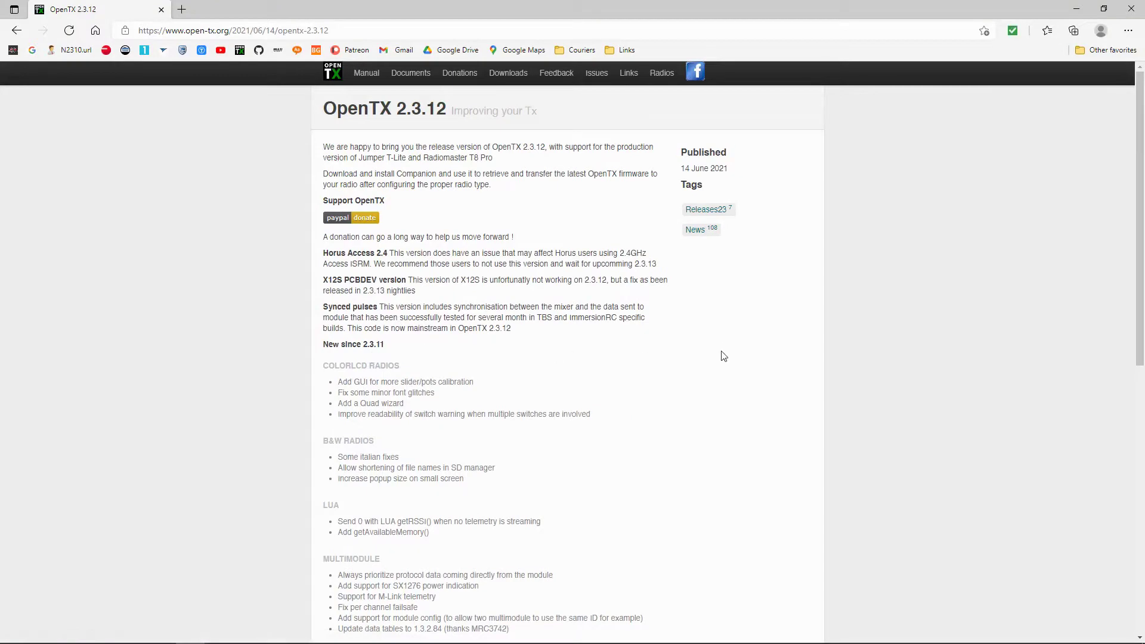
pyautogui.scroll(-9, 724, 356)
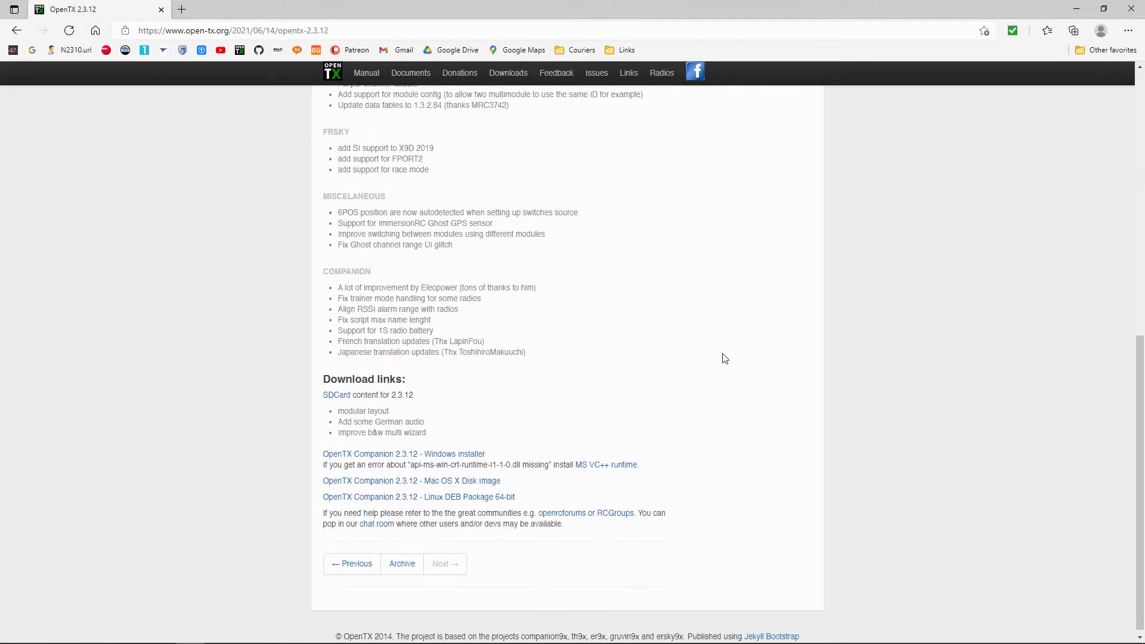
pyautogui.click(335, 396)
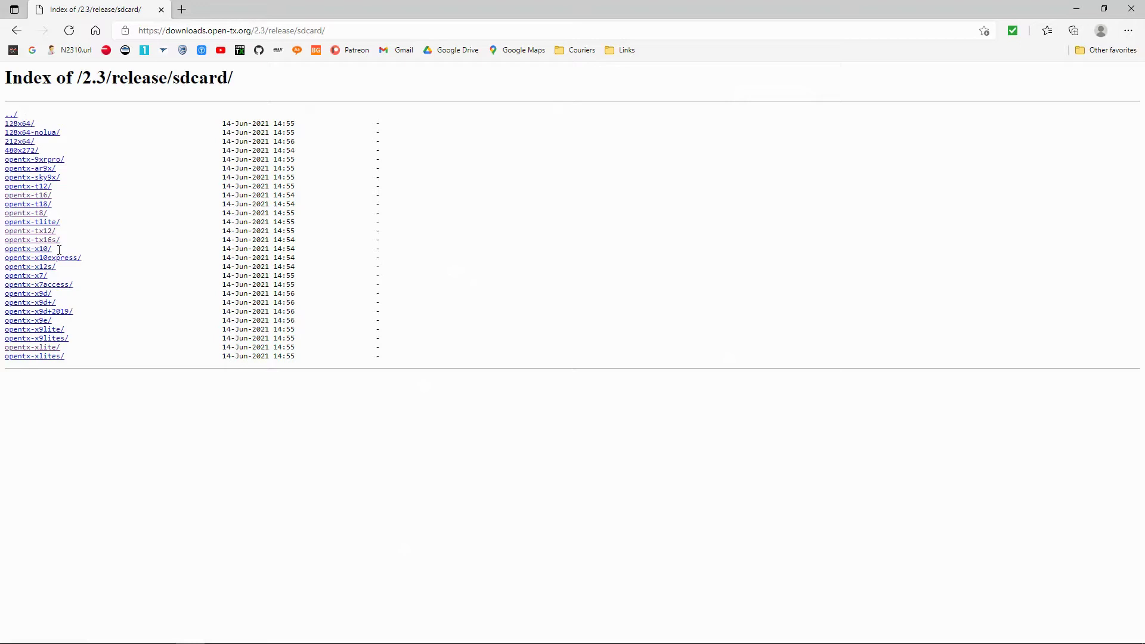
pyautogui.click(31, 214)
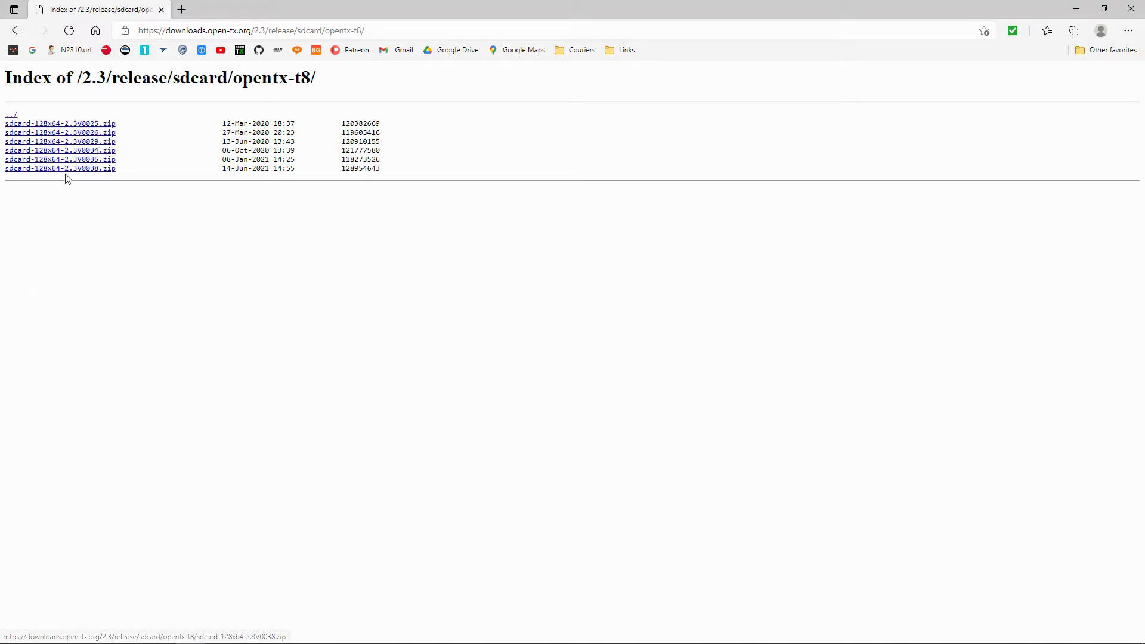
pyautogui.click(97, 170)
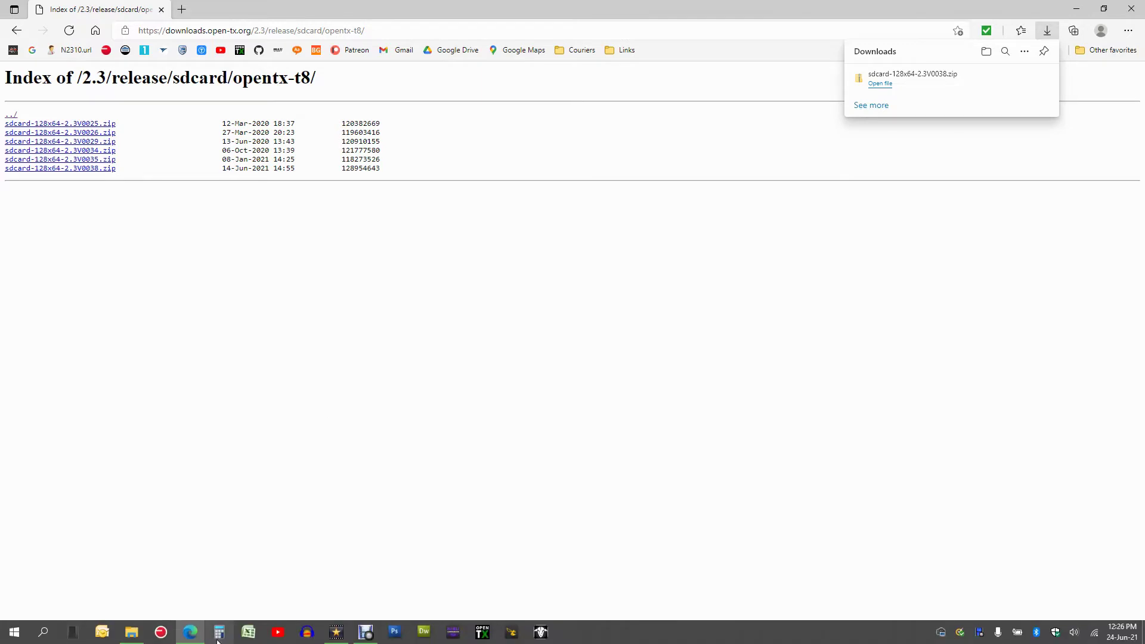
# - Cut the downloaded sdcard-128x64-2.3V0038.zip from the Downloads folder
pyautogui.click(131, 634)
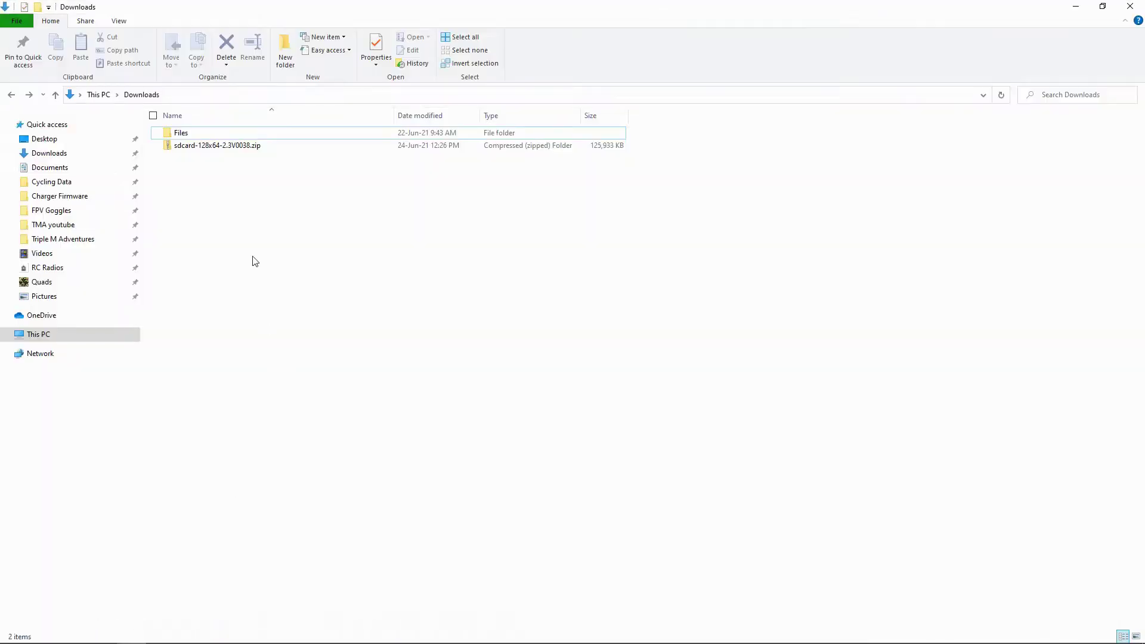
pyautogui.click(245, 149)
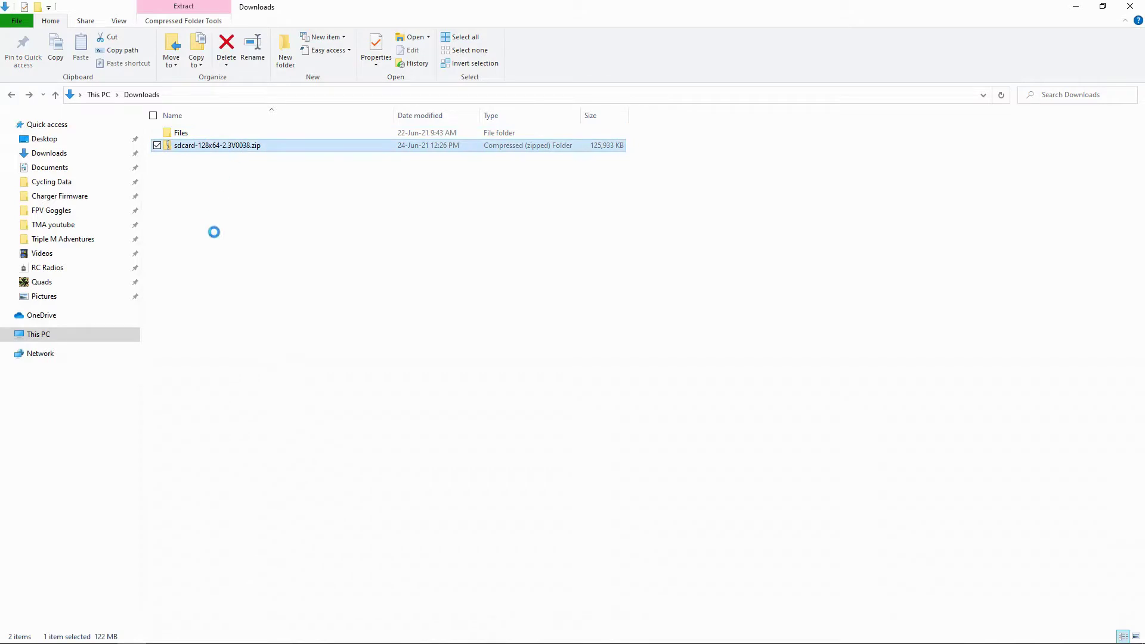
pyautogui.rightClick(276, 147)
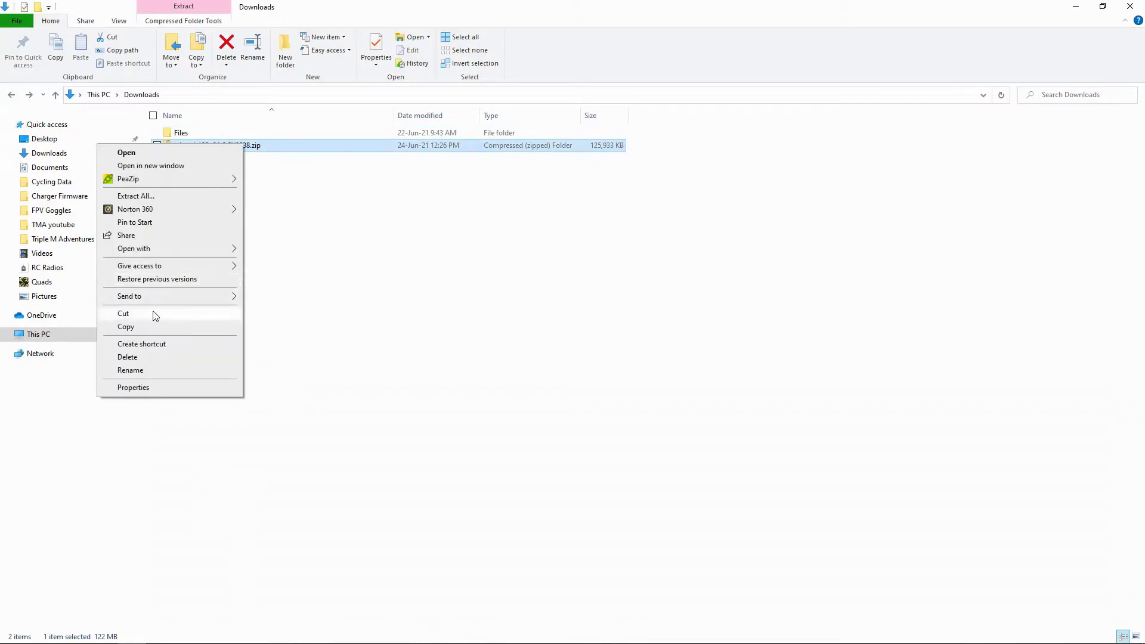
pyautogui.click(124, 313)
# - Paste the zip into RC Radios > RadioMaster T8 Pro > SD Card, replacing the older copy
pyautogui.click(105, 266)
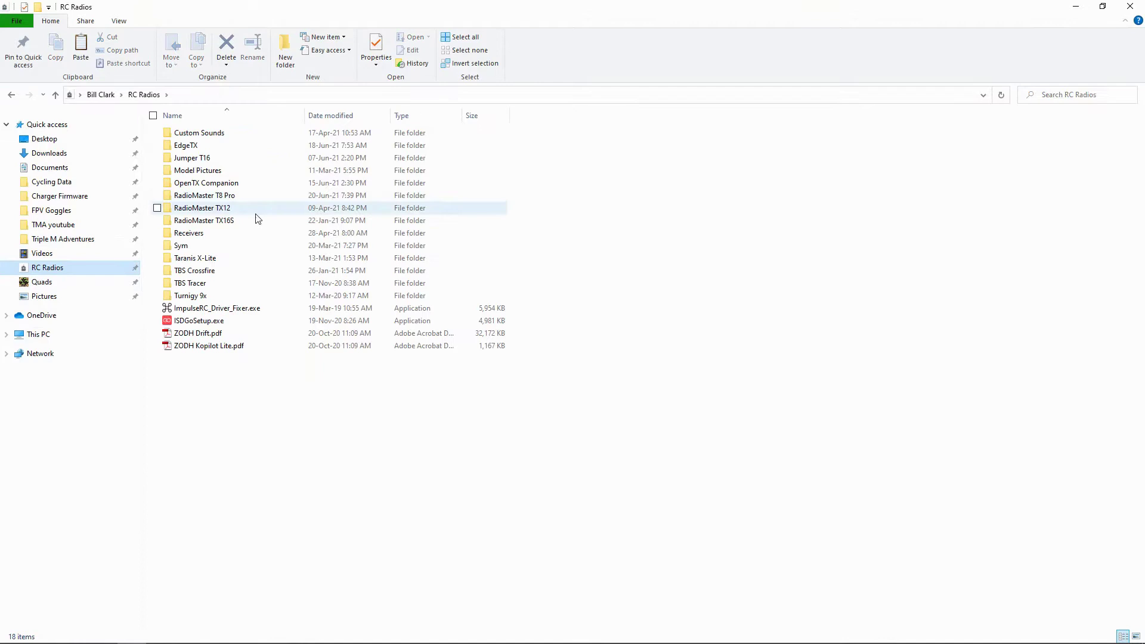
pyautogui.doubleClick(237, 199)
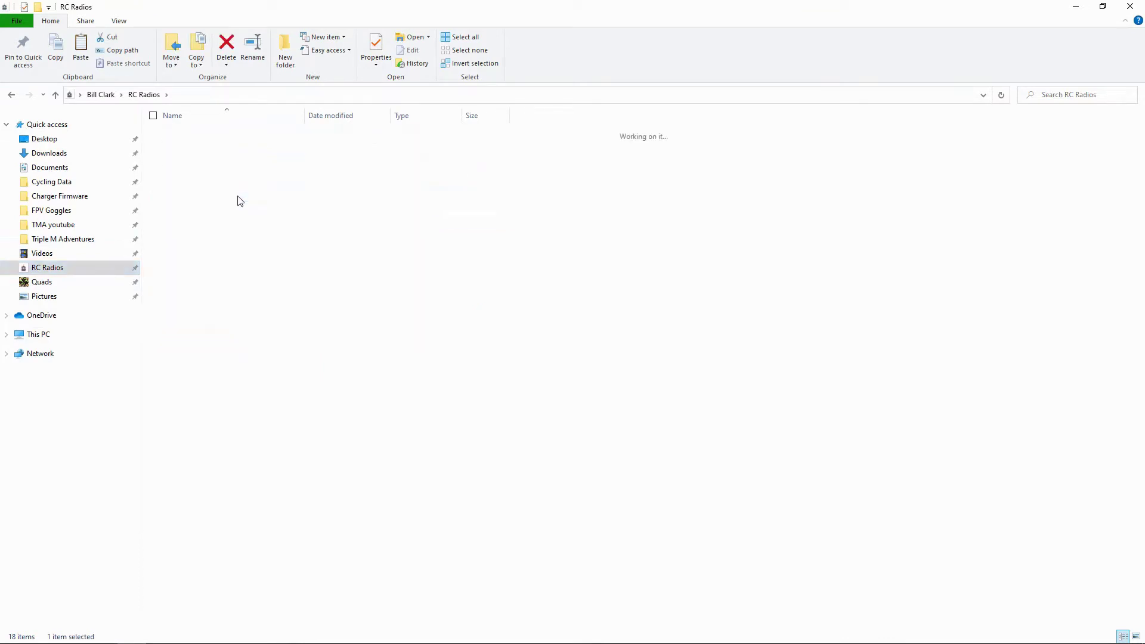
pyautogui.doubleClick(209, 173)
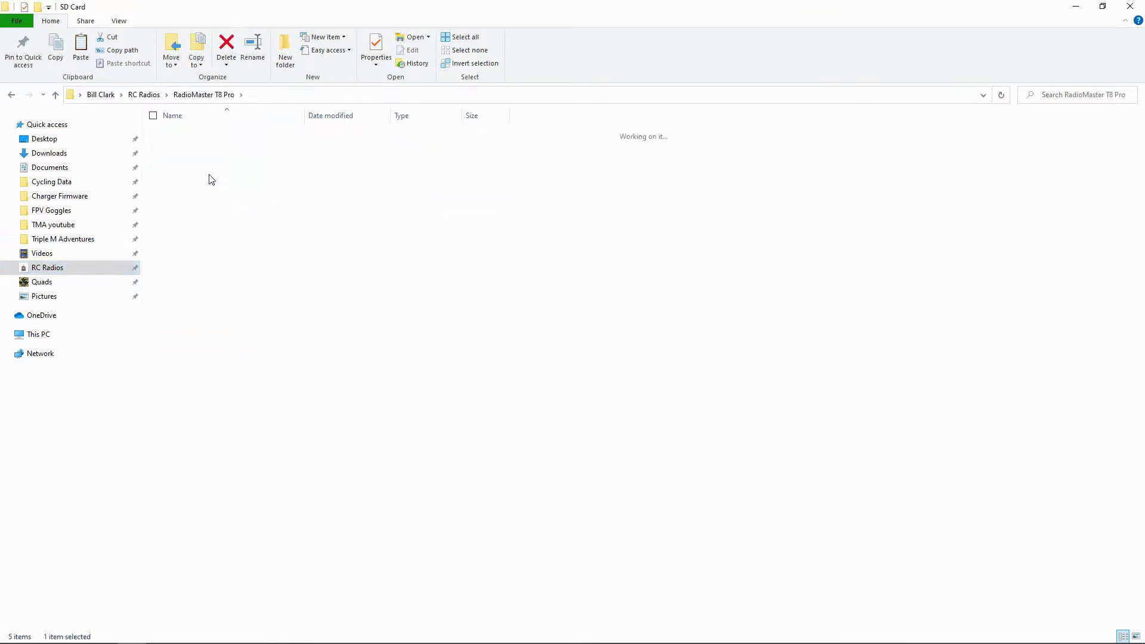
pyautogui.rightClick(385, 287)
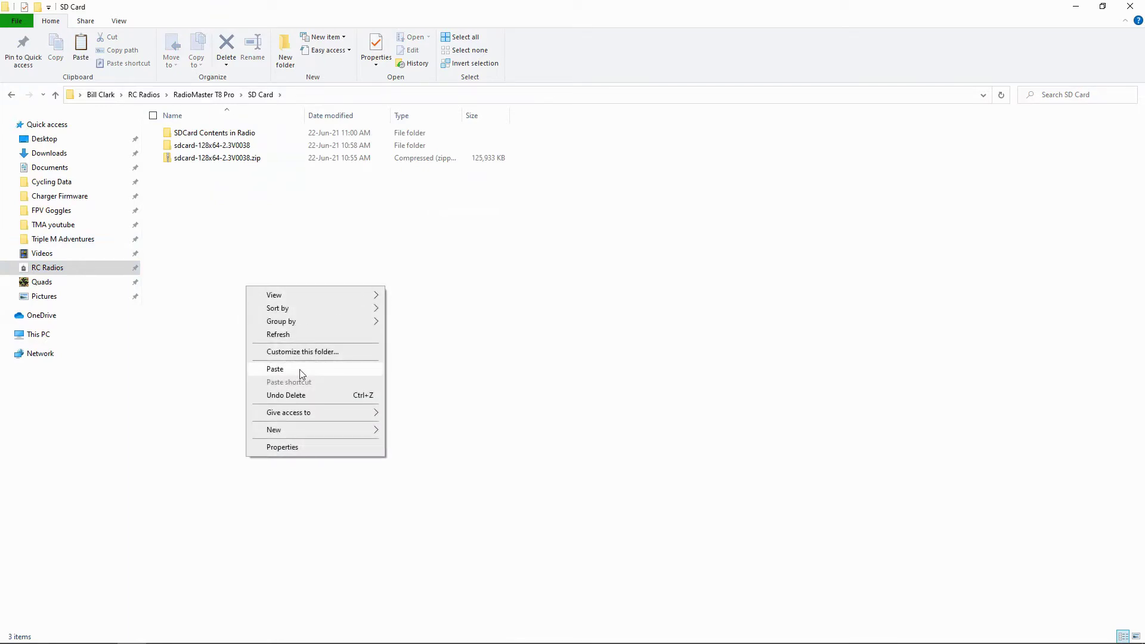
pyautogui.click(301, 373)
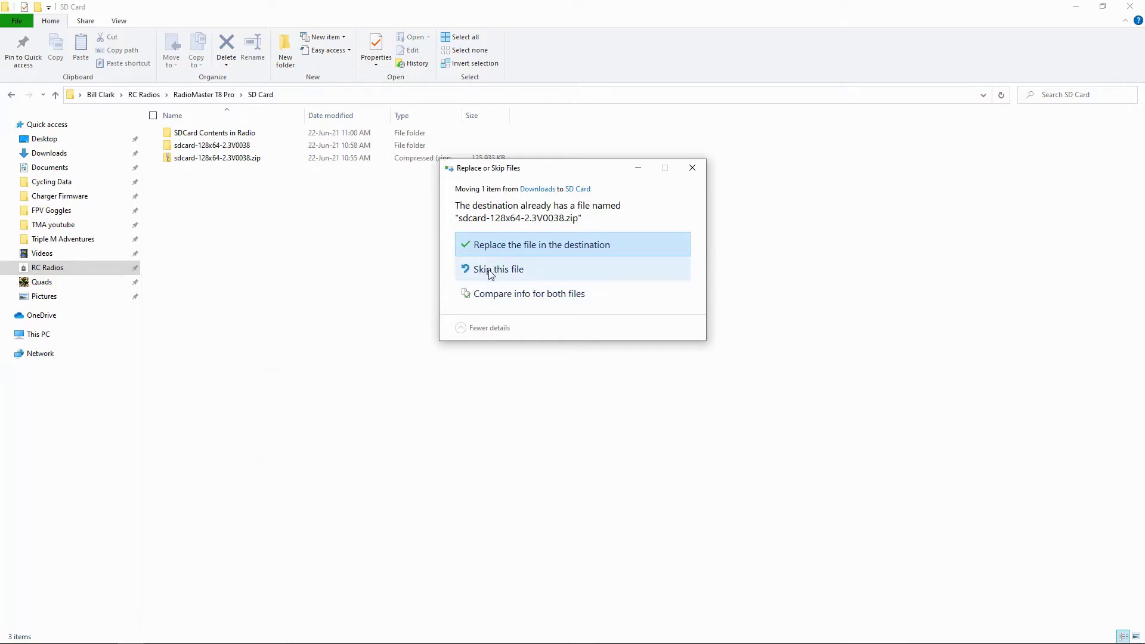
pyautogui.click(495, 245)
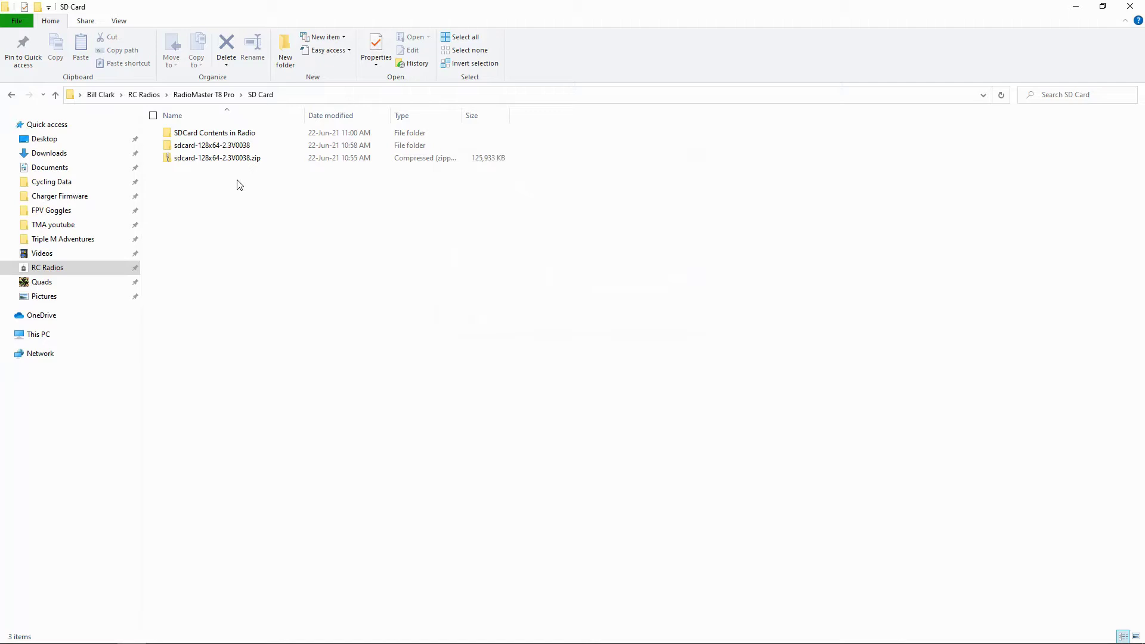
# - Look inside the extracted sdcard-128x64-2.3V0038 folder, then open the 'SDCard Contents in Radio' folder
pyautogui.click(244, 159)
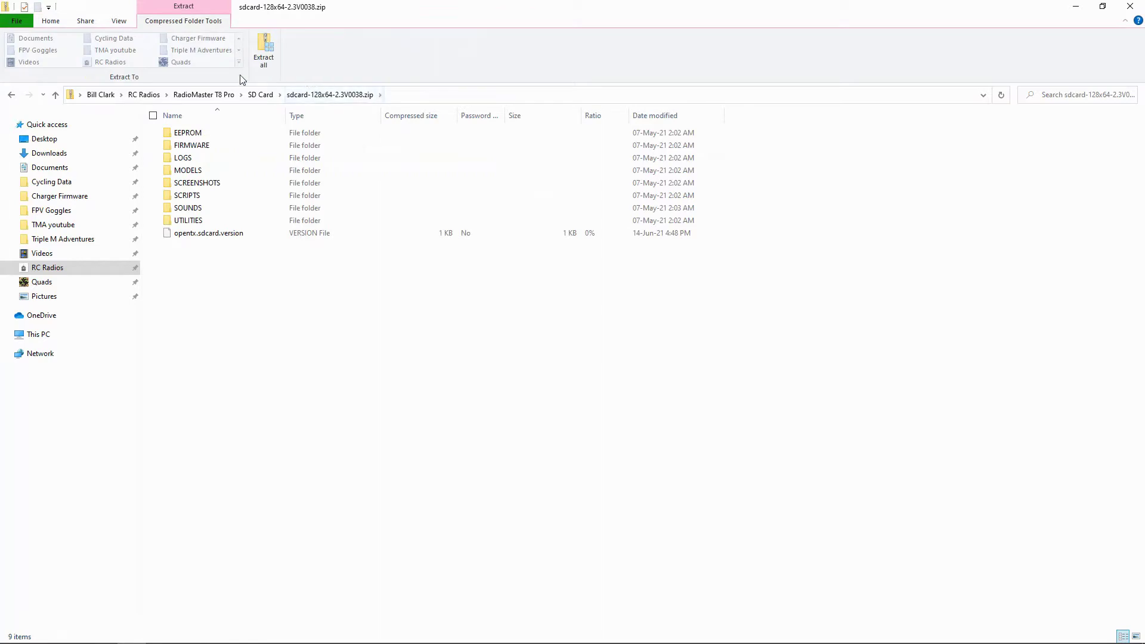
pyautogui.click(252, 96)
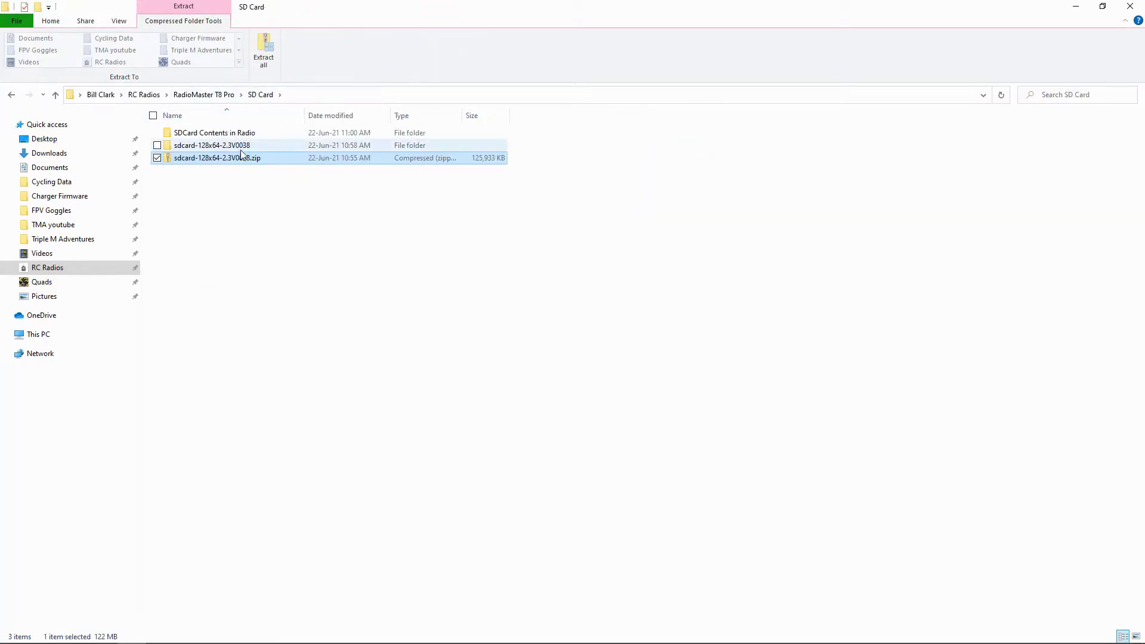
pyautogui.click(242, 148)
pyautogui.doubleClick(242, 147)
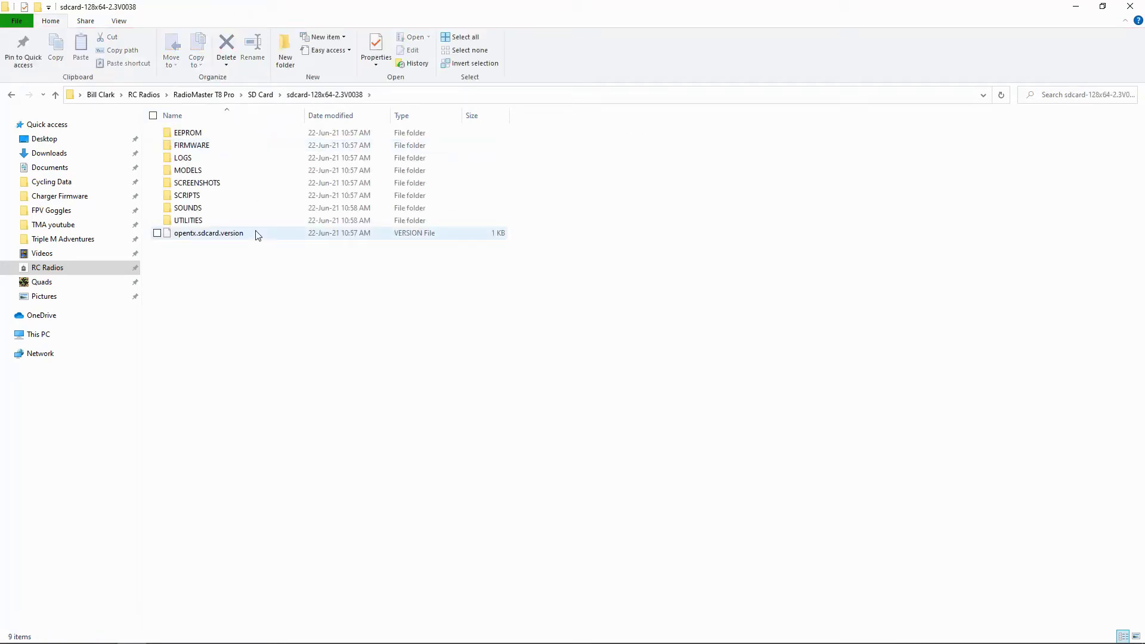
pyautogui.click(267, 101)
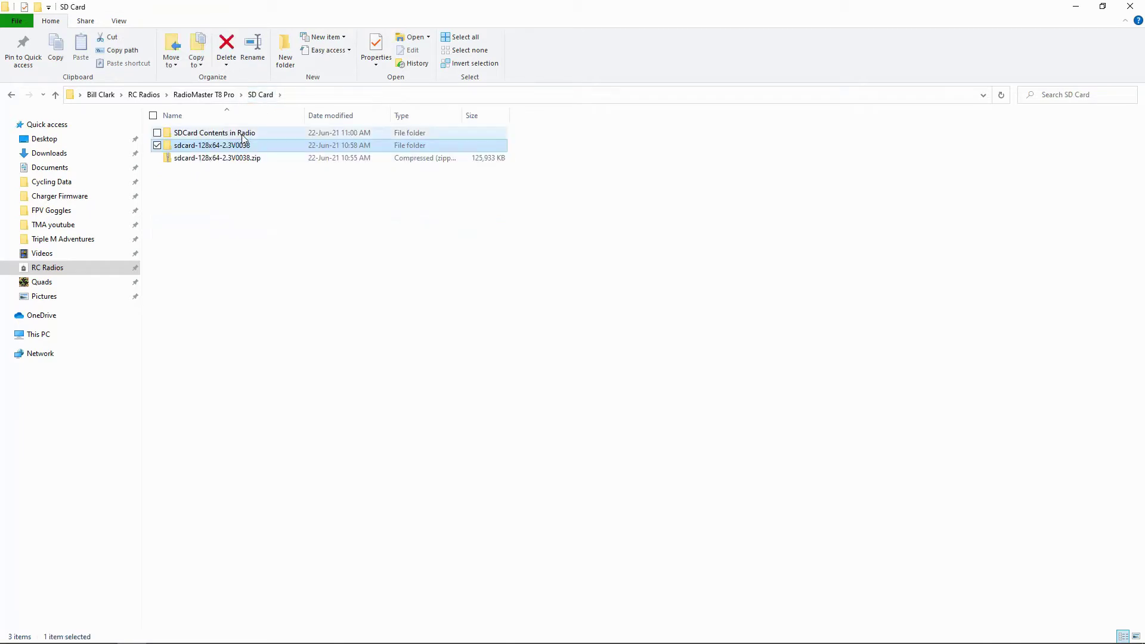
pyautogui.doubleClick(235, 133)
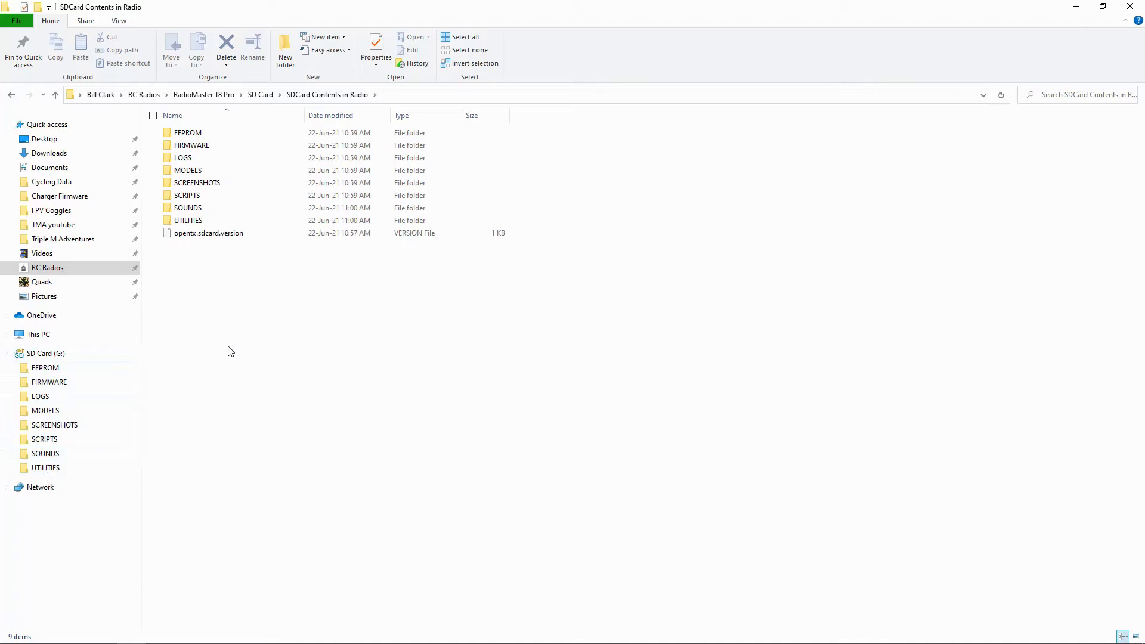
# - Quick-format SD Card (G:) as FAT from This PC, confirming the data-erase warning
pyautogui.click(42, 334)
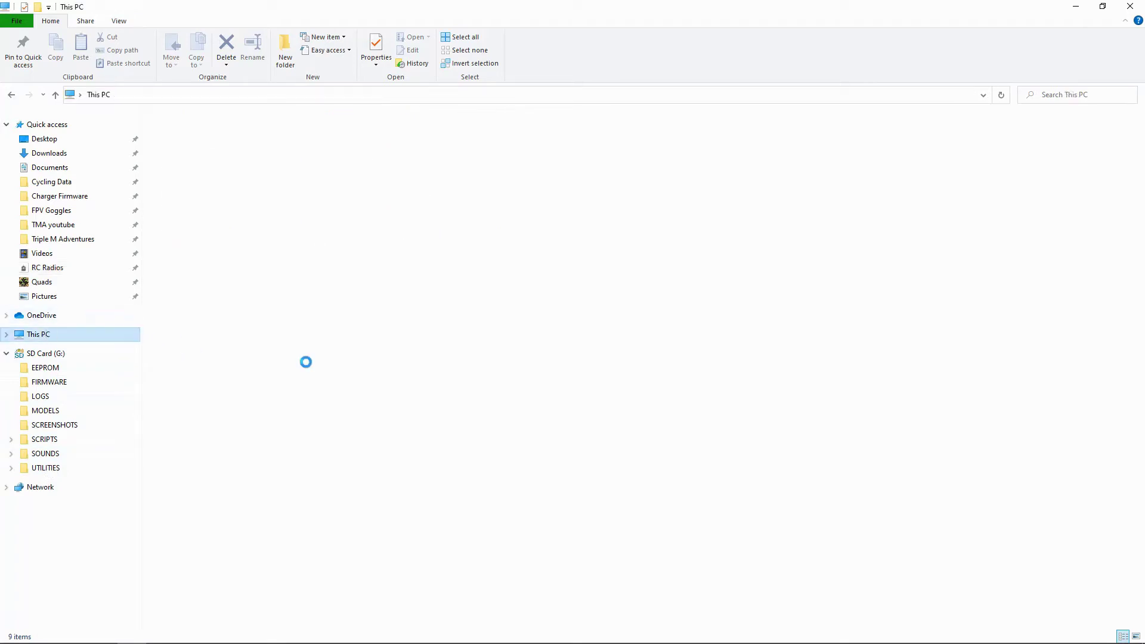
pyautogui.click(557, 216)
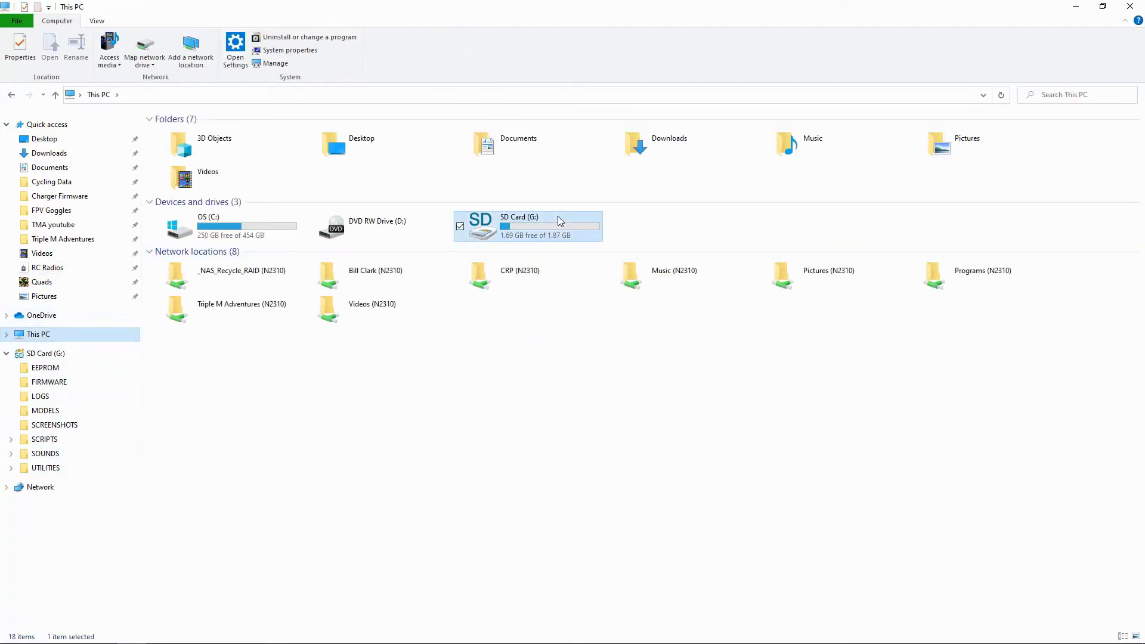
pyautogui.rightClick(557, 215)
pyautogui.click(411, 387)
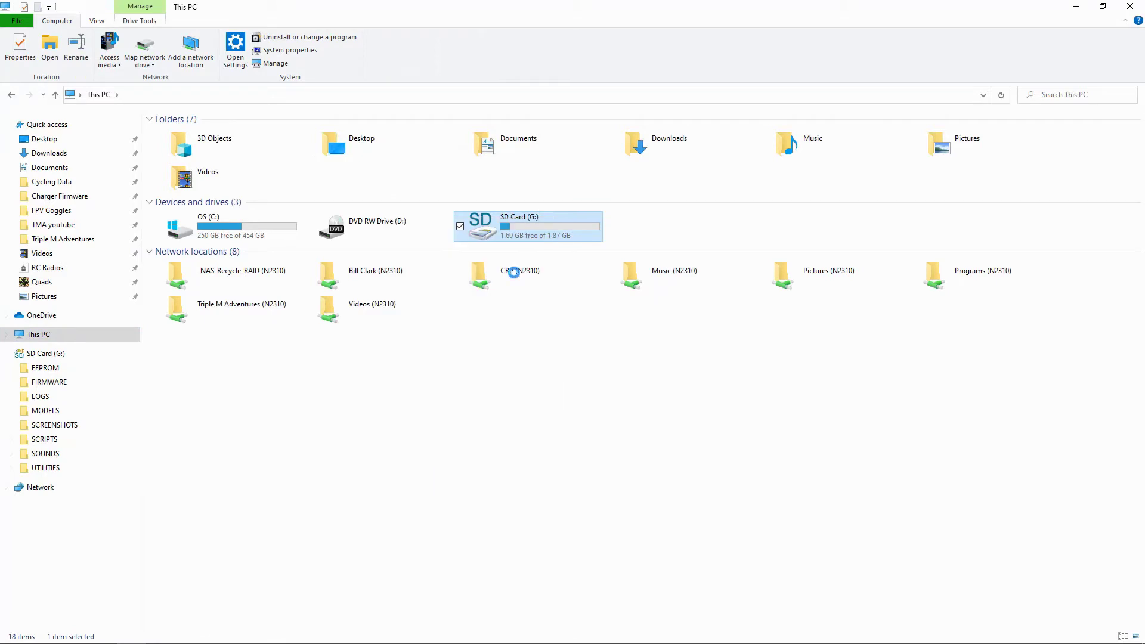
pyautogui.rightClick(545, 223)
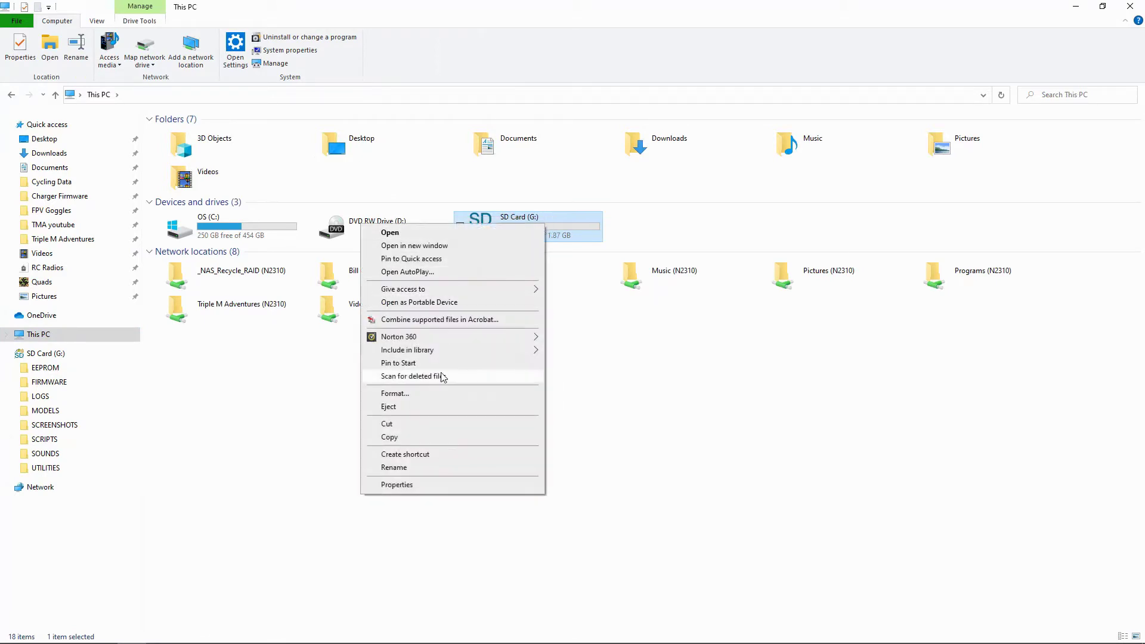
pyautogui.click(422, 392)
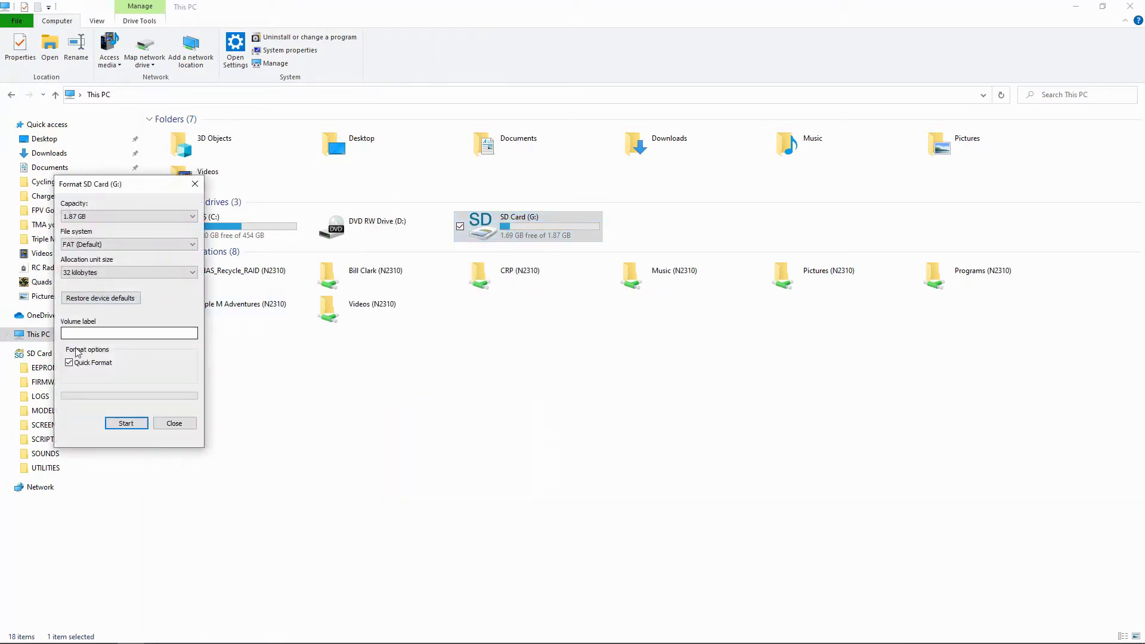
pyautogui.click(126, 424)
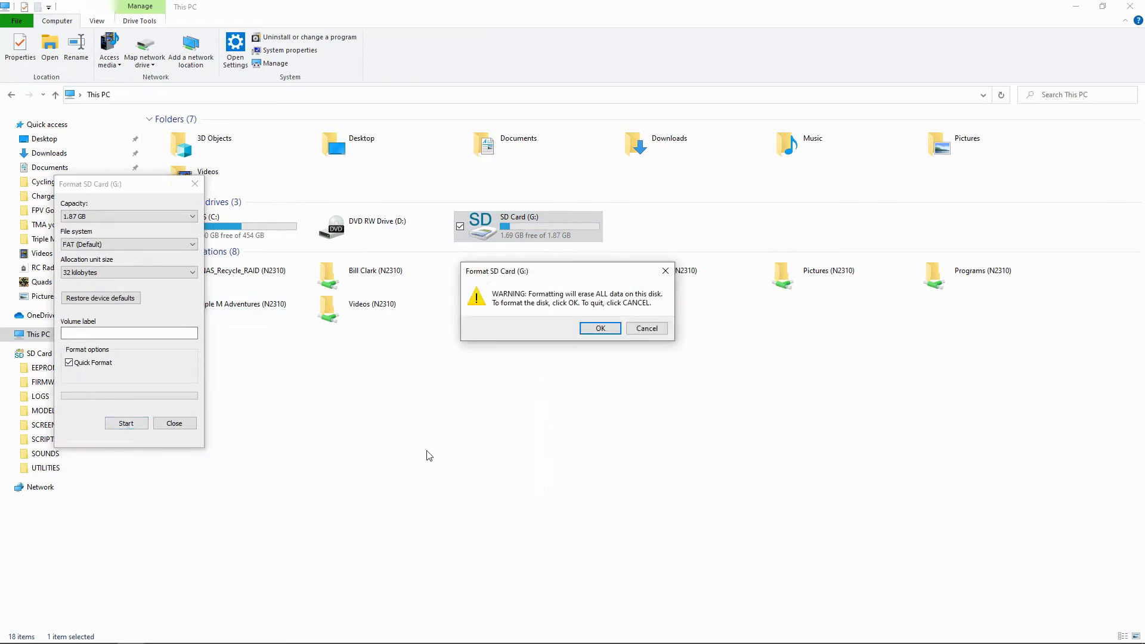
pyautogui.click(596, 329)
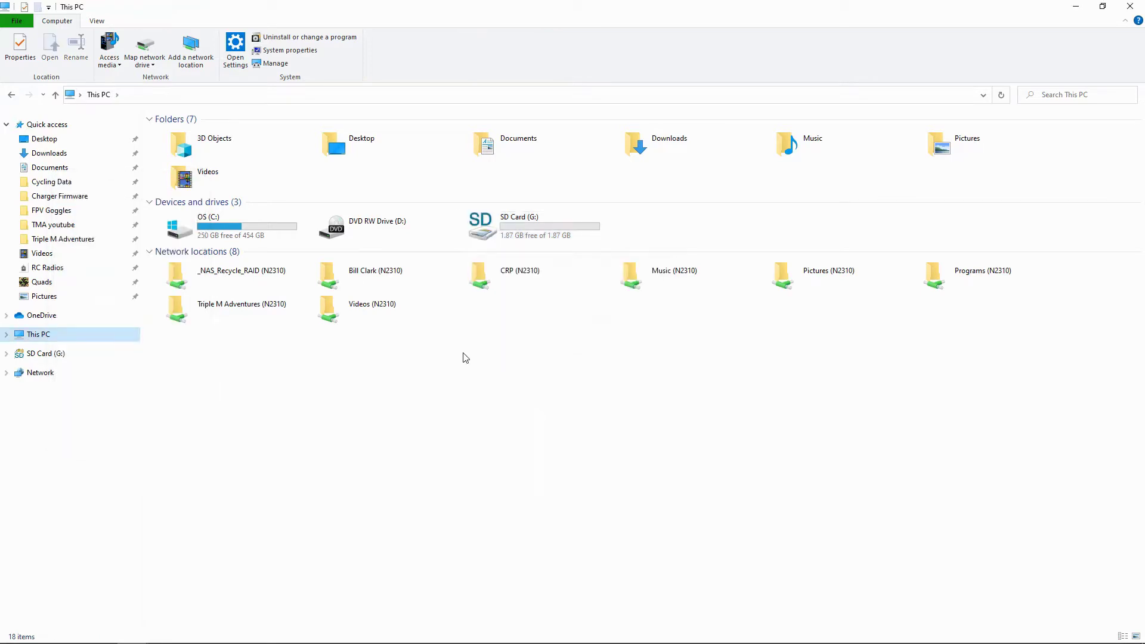
pyautogui.click(55, 267)
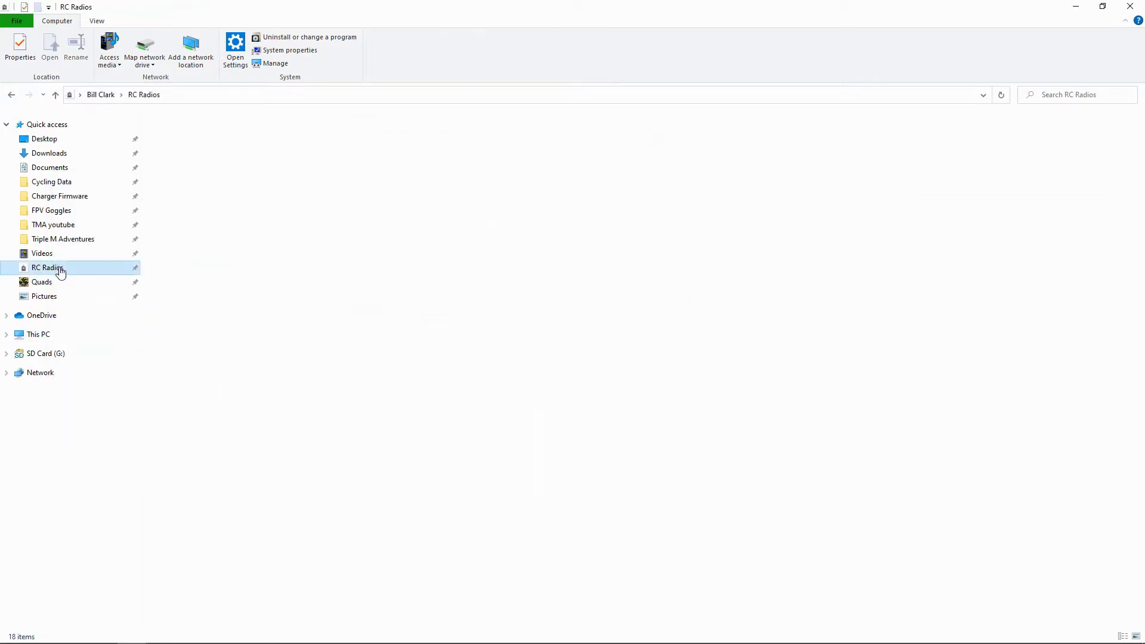
# - Copy all nine items in RadioMaster T8 Pro > SD Card > SDCard Contents in Radio
pyautogui.doubleClick(248, 197)
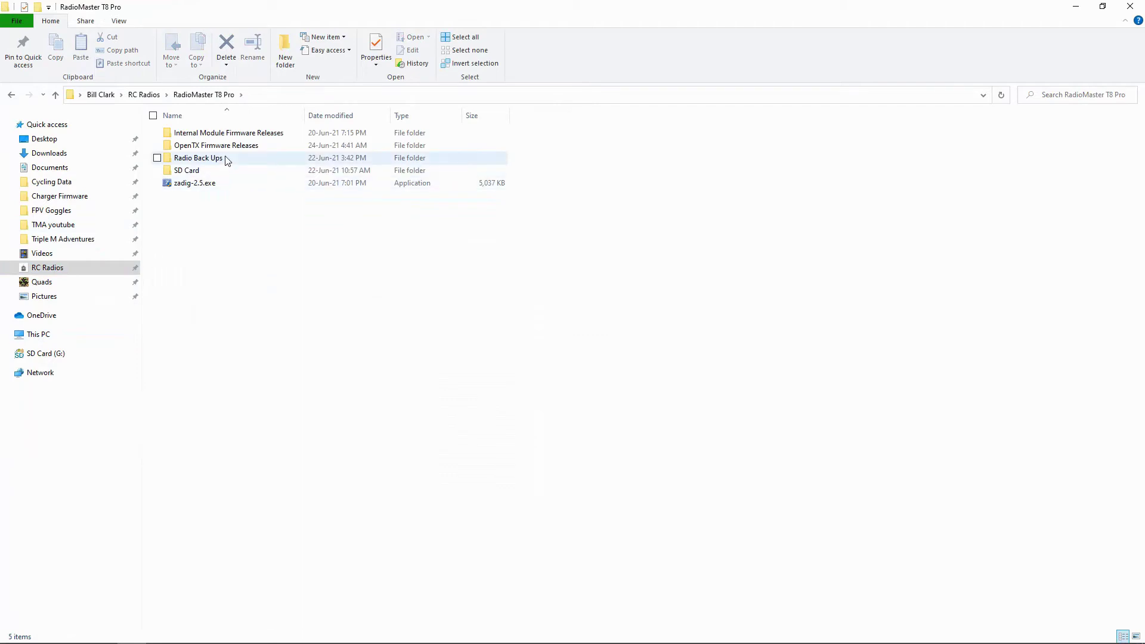
pyautogui.doubleClick(220, 169)
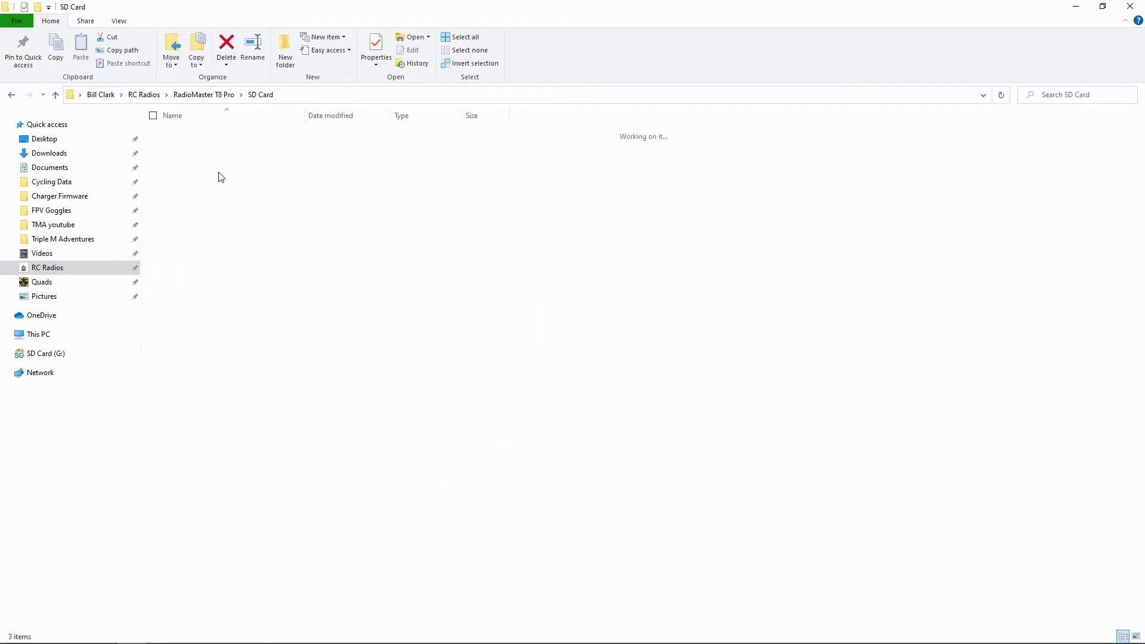
pyautogui.doubleClick(253, 134)
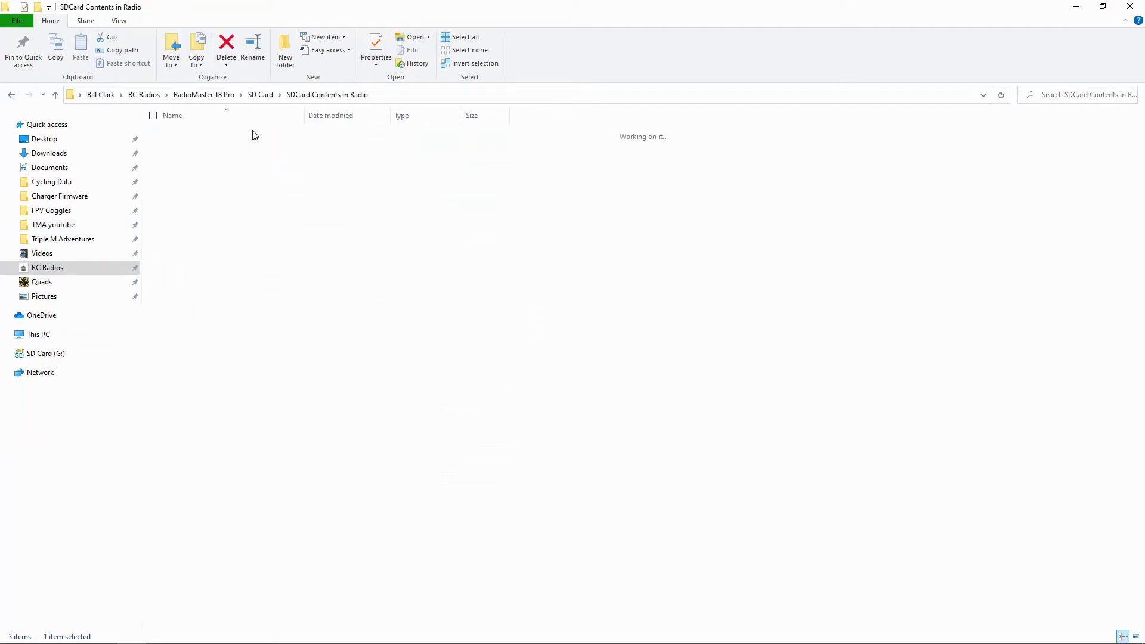
pyautogui.click(459, 37)
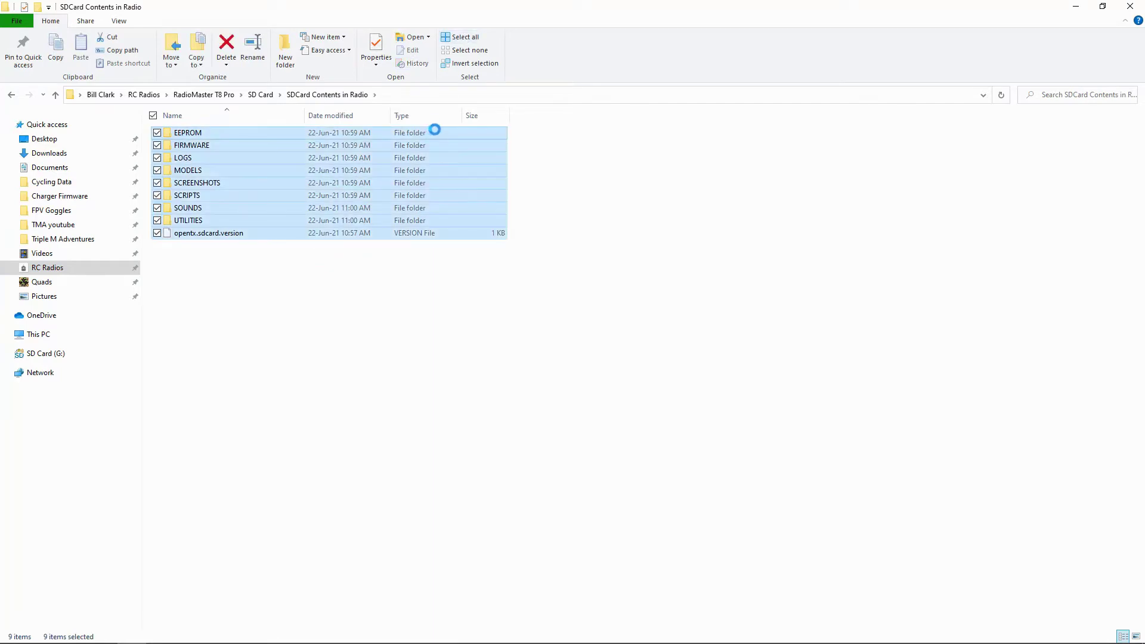
pyautogui.rightClick(435, 129)
pyautogui.click(329, 260)
# - Paste the copied items onto the empty SD Card (G:) drive
pyautogui.click(42, 353)
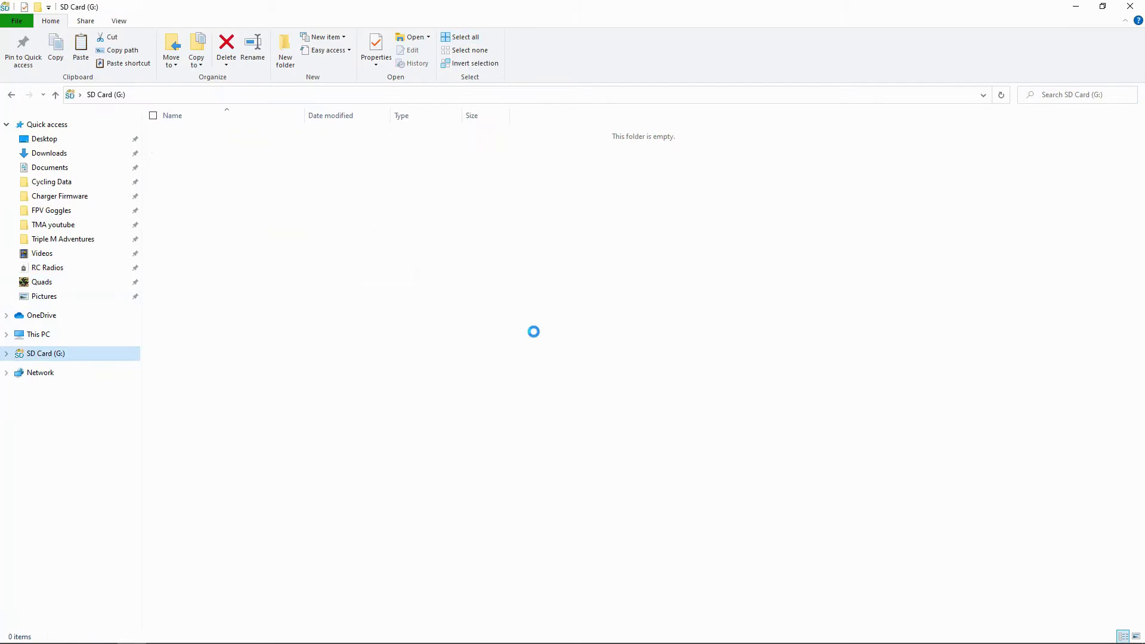
pyautogui.rightClick(646, 275)
pyautogui.click(560, 357)
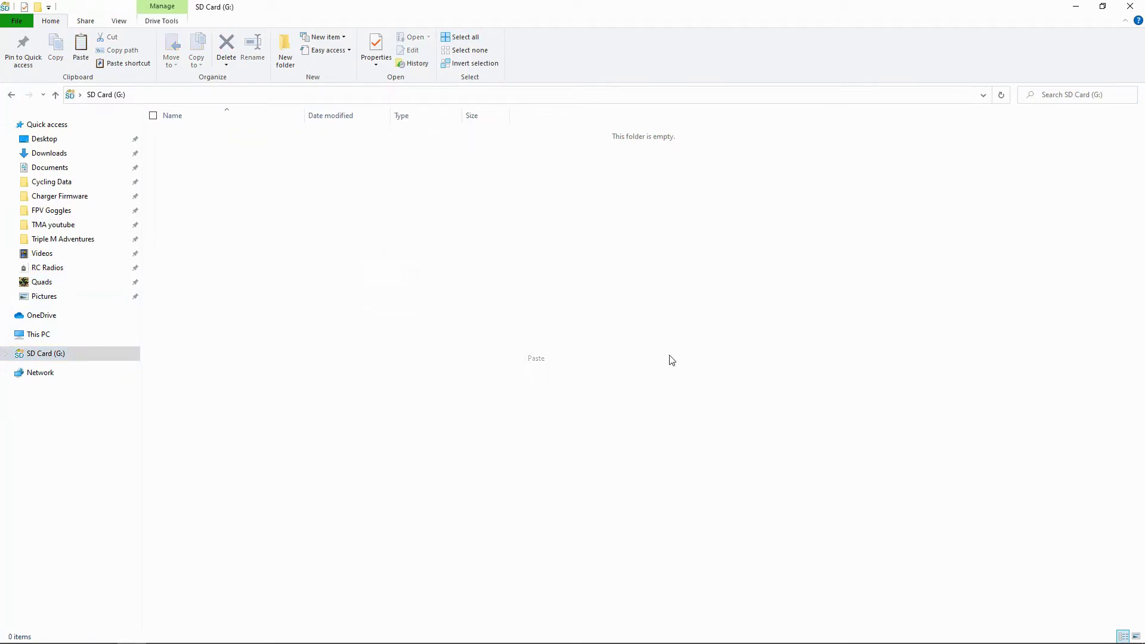